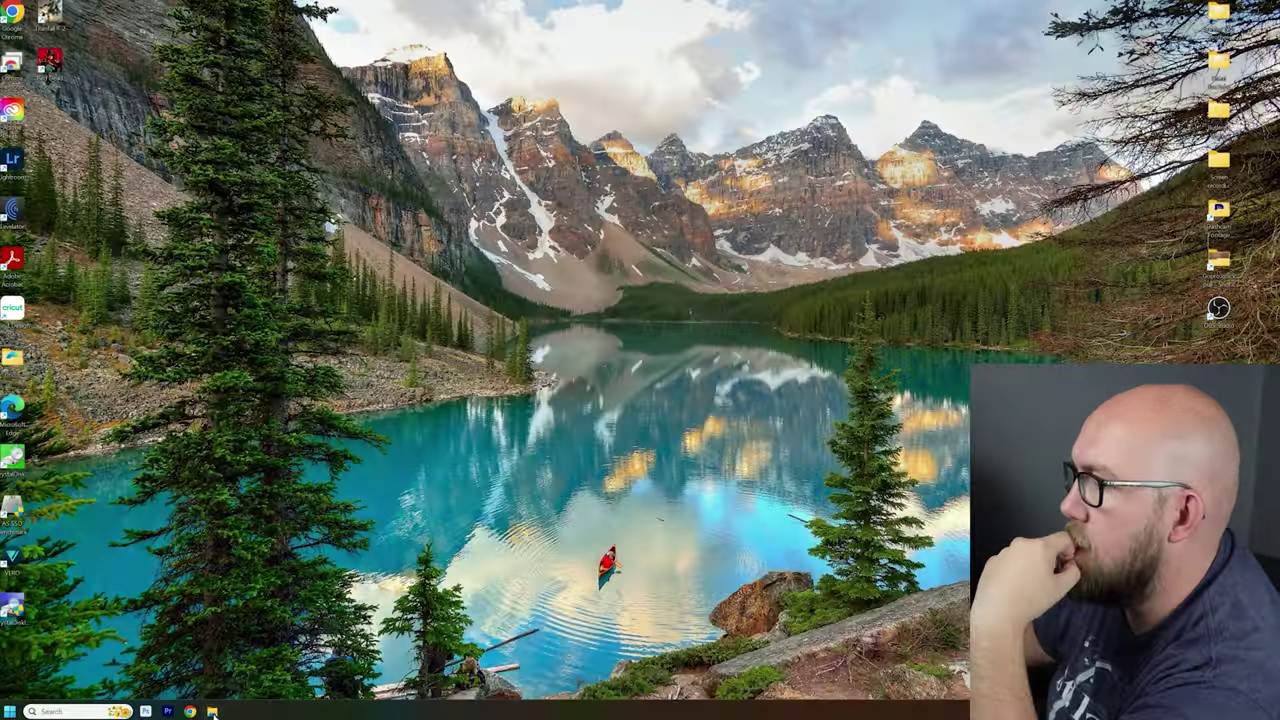
Step: Review the drives under This PC, then launch Disk Management by searching 'disk man'
click(212, 712)
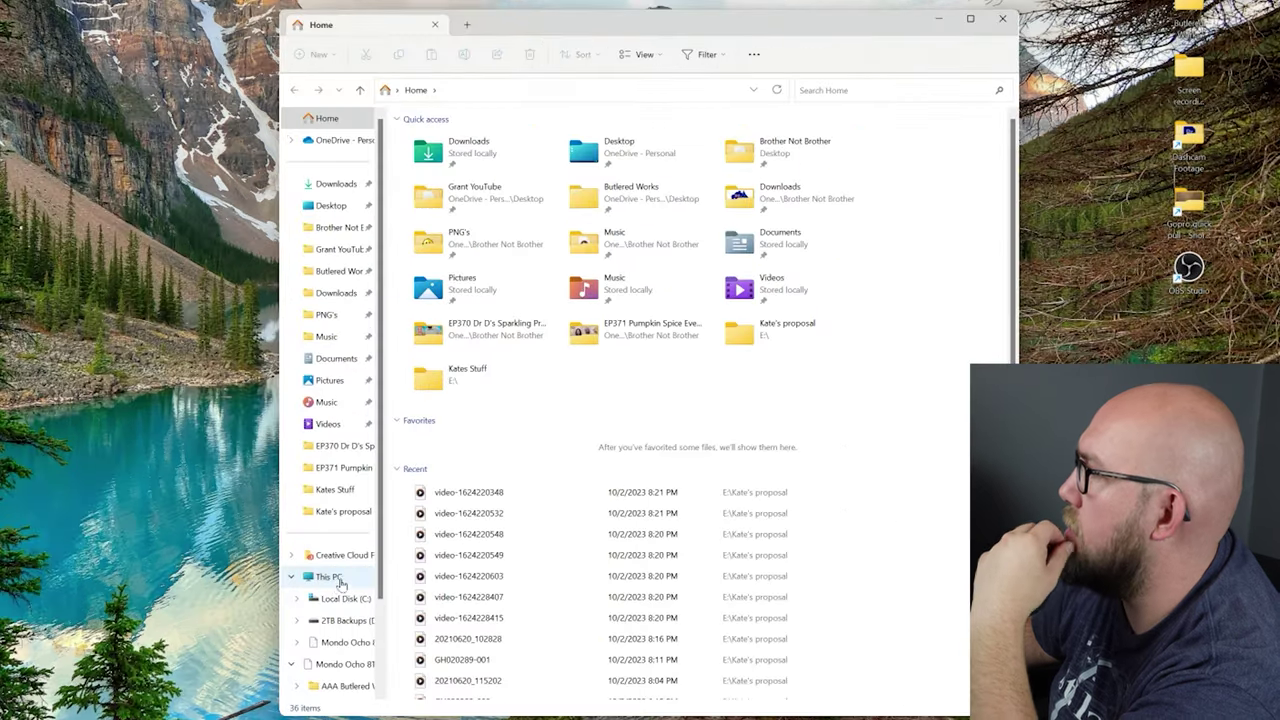
click(584, 533)
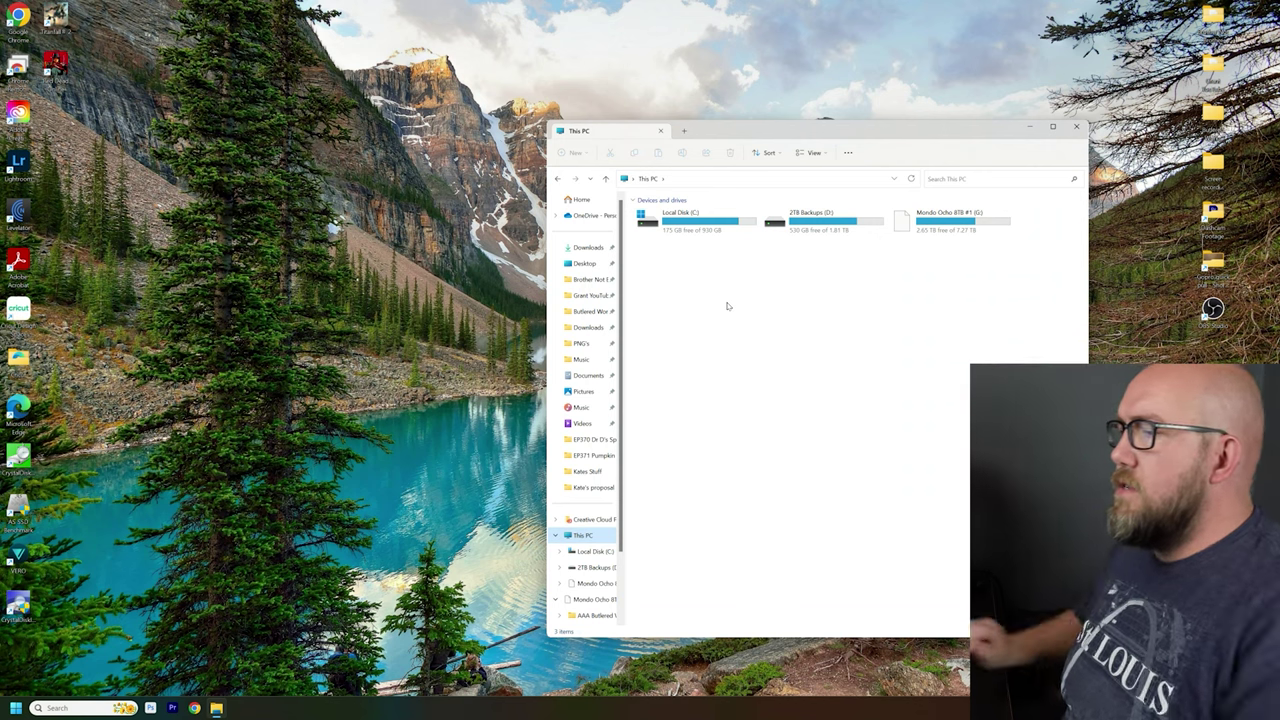
key(super)
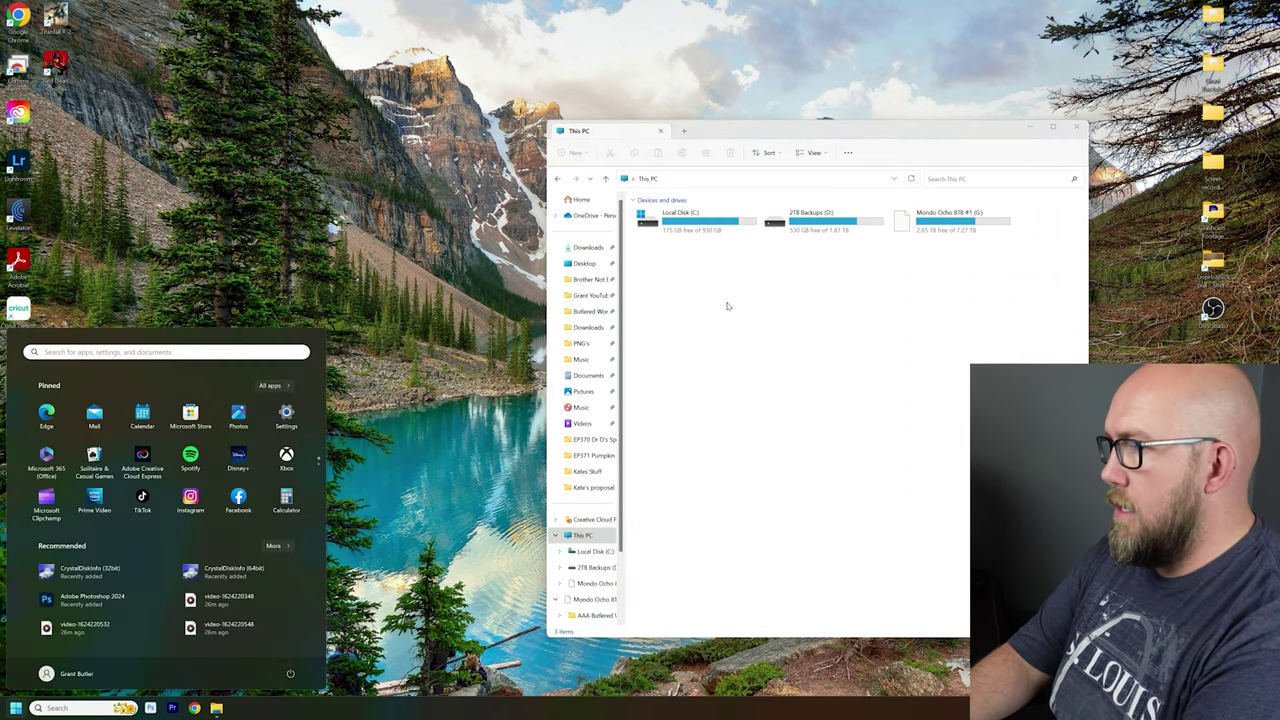
text(disk)
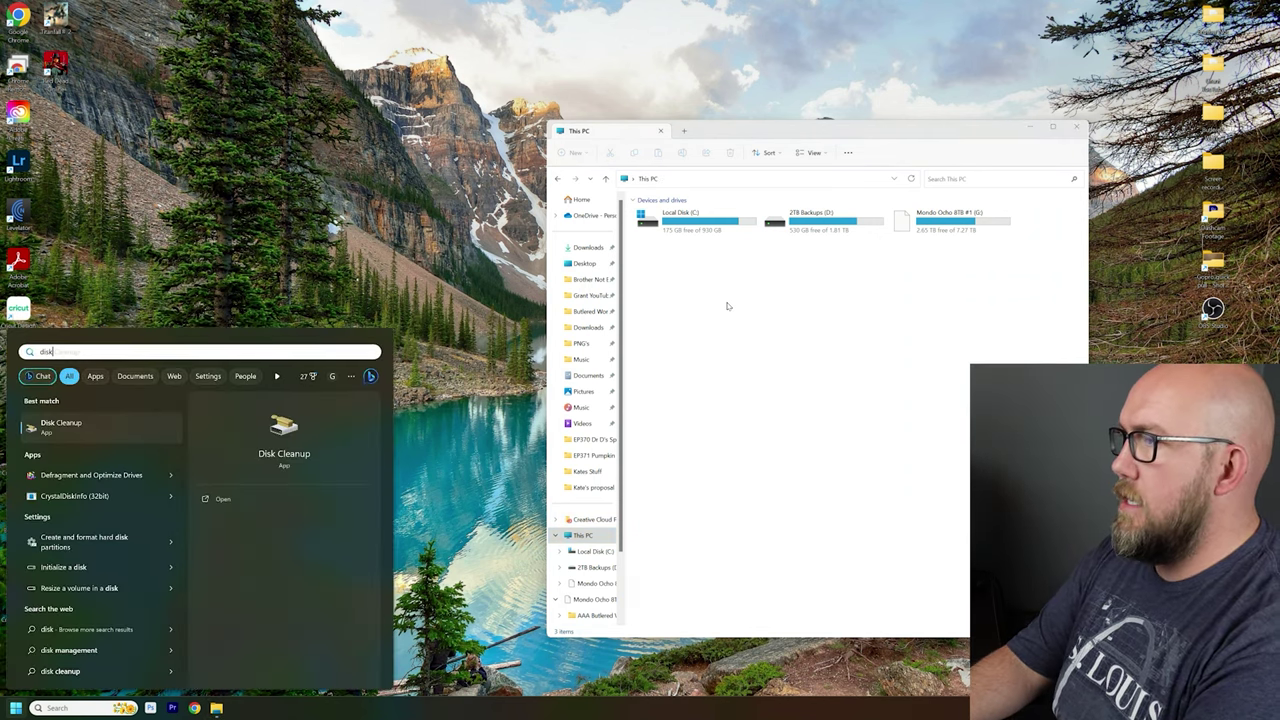
text( man)
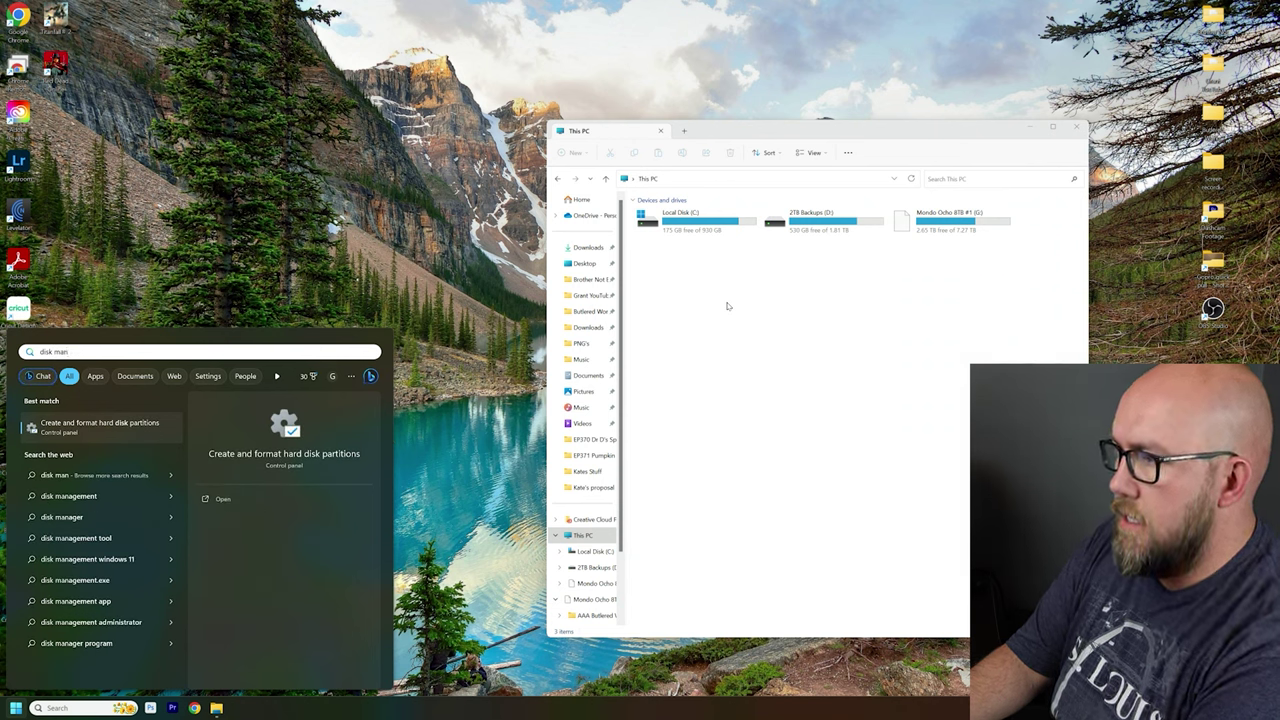
key(Return)
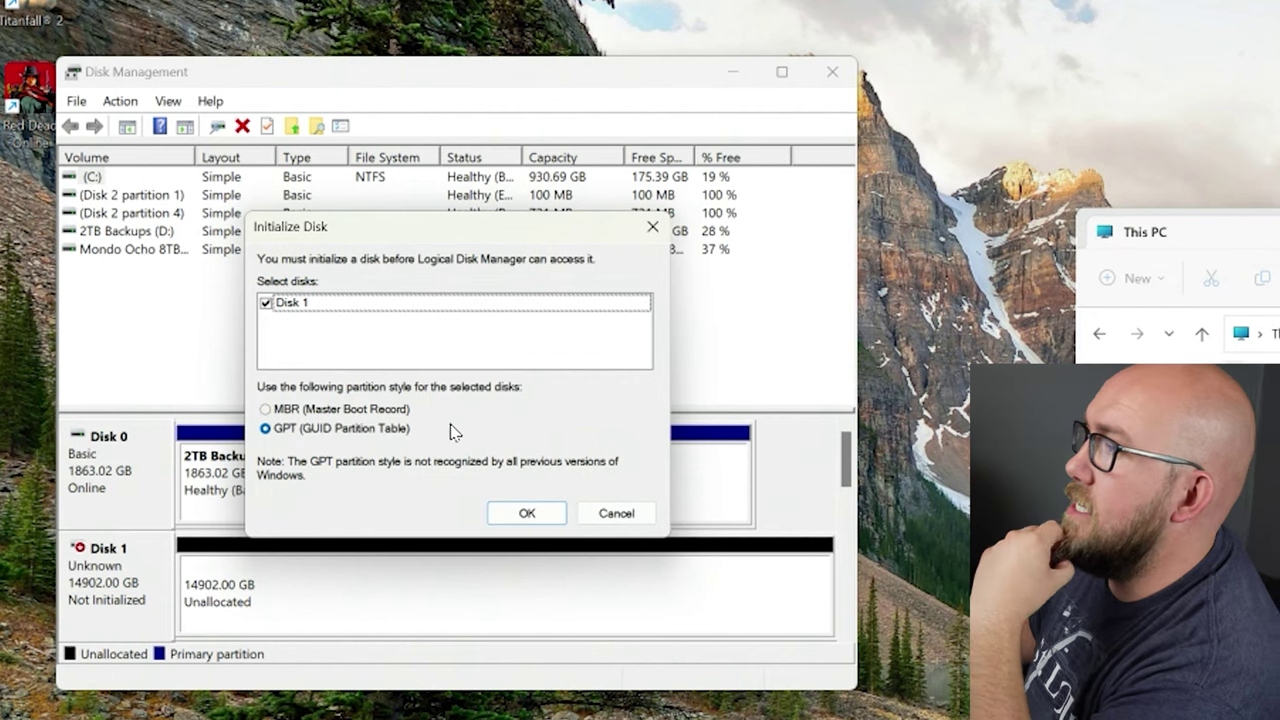
Step: Initialize Disk 1 as GPT and scroll the disk list to confirm 14901.98 GB unallocated
click(527, 514)
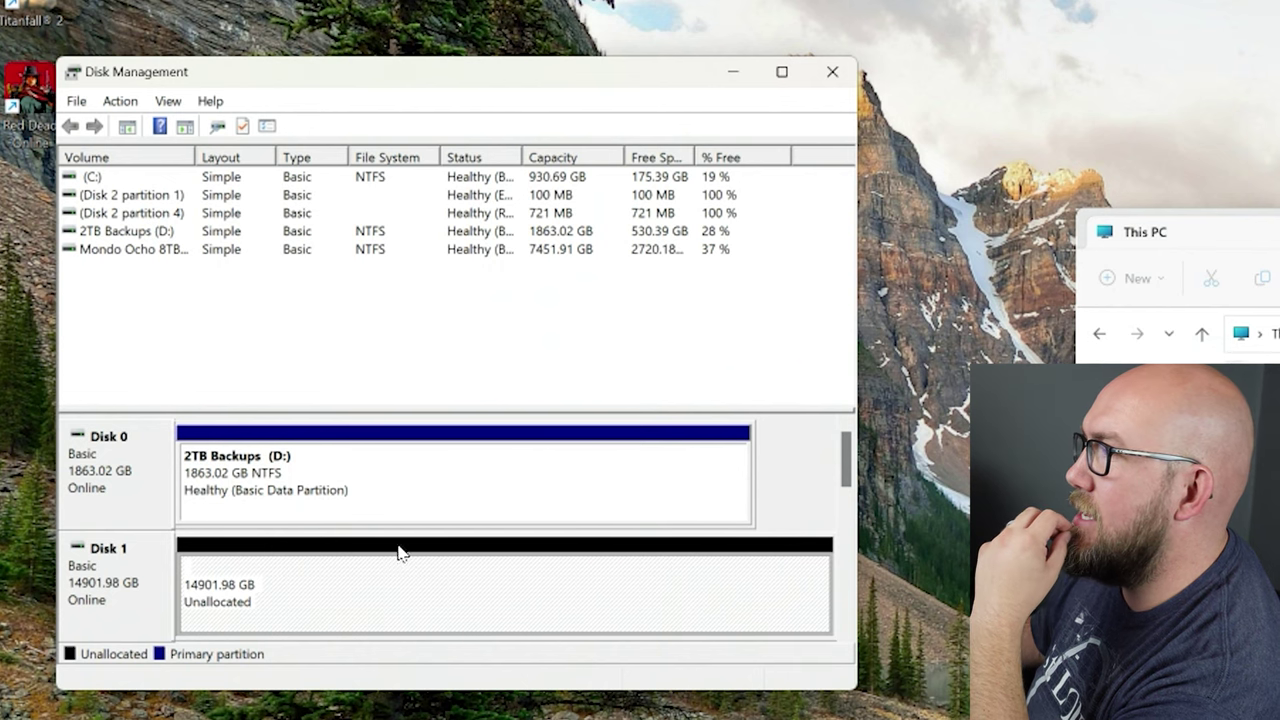
drag(843, 485, 848, 537)
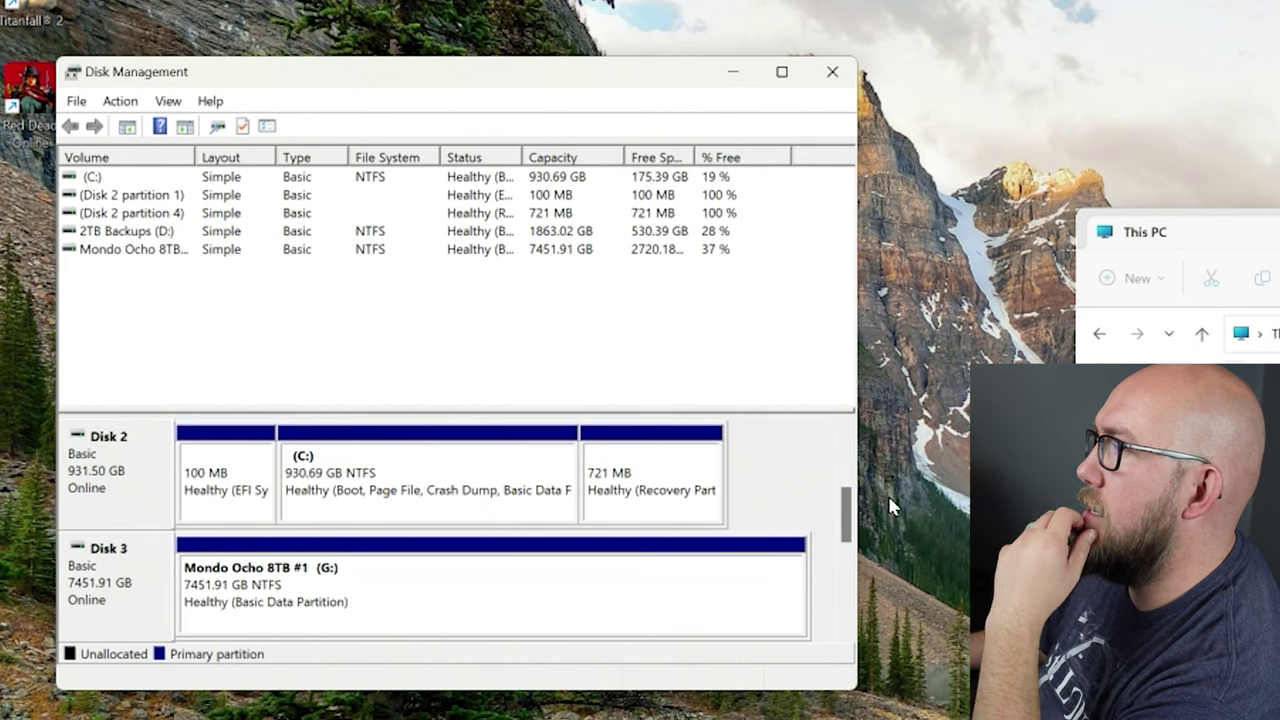
drag(848, 520, 848, 443)
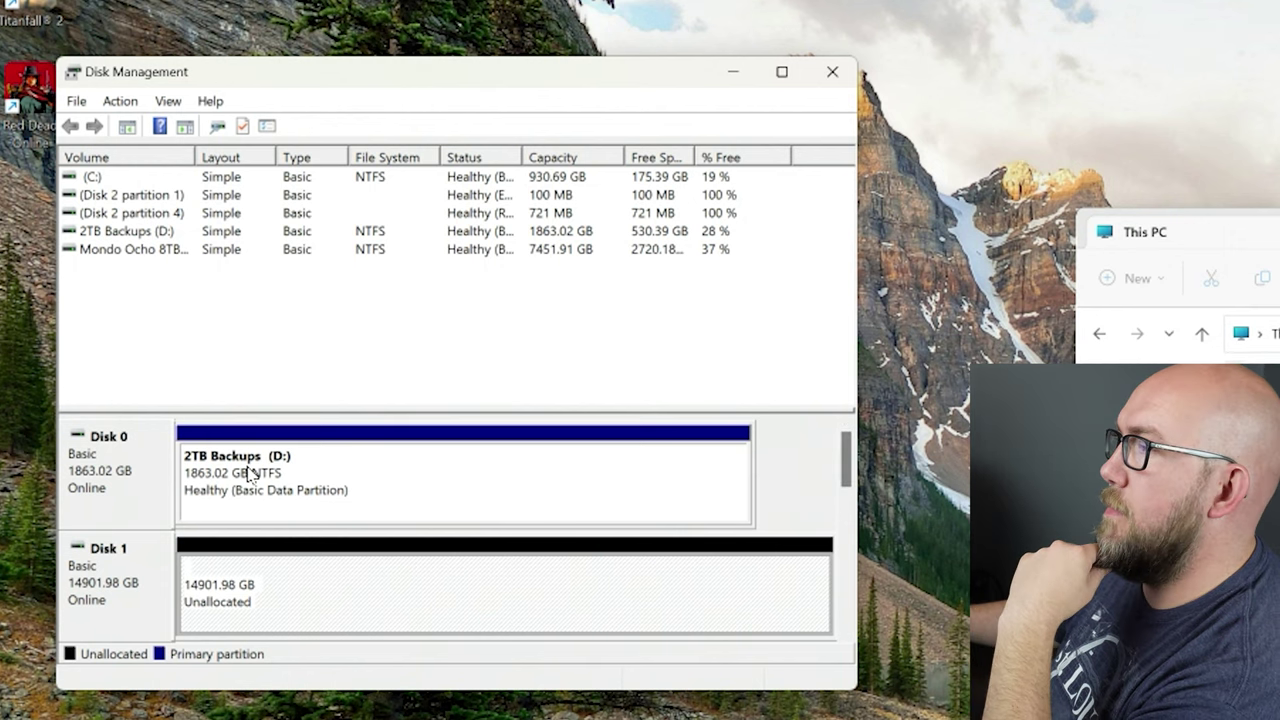
Step: Create a full-size 15259630 MB NTFS simple volume on Disk 1 with letter E, labelled '16TB Backups'
right_click(337, 594)
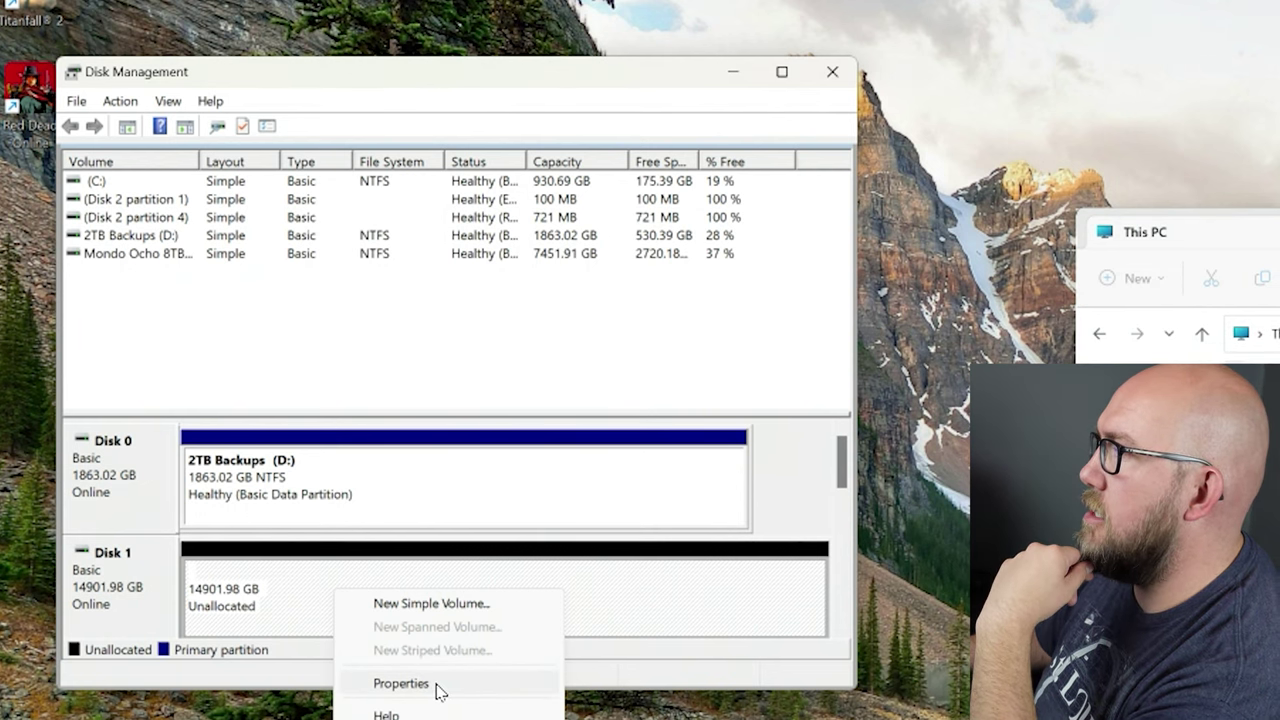
click(473, 605)
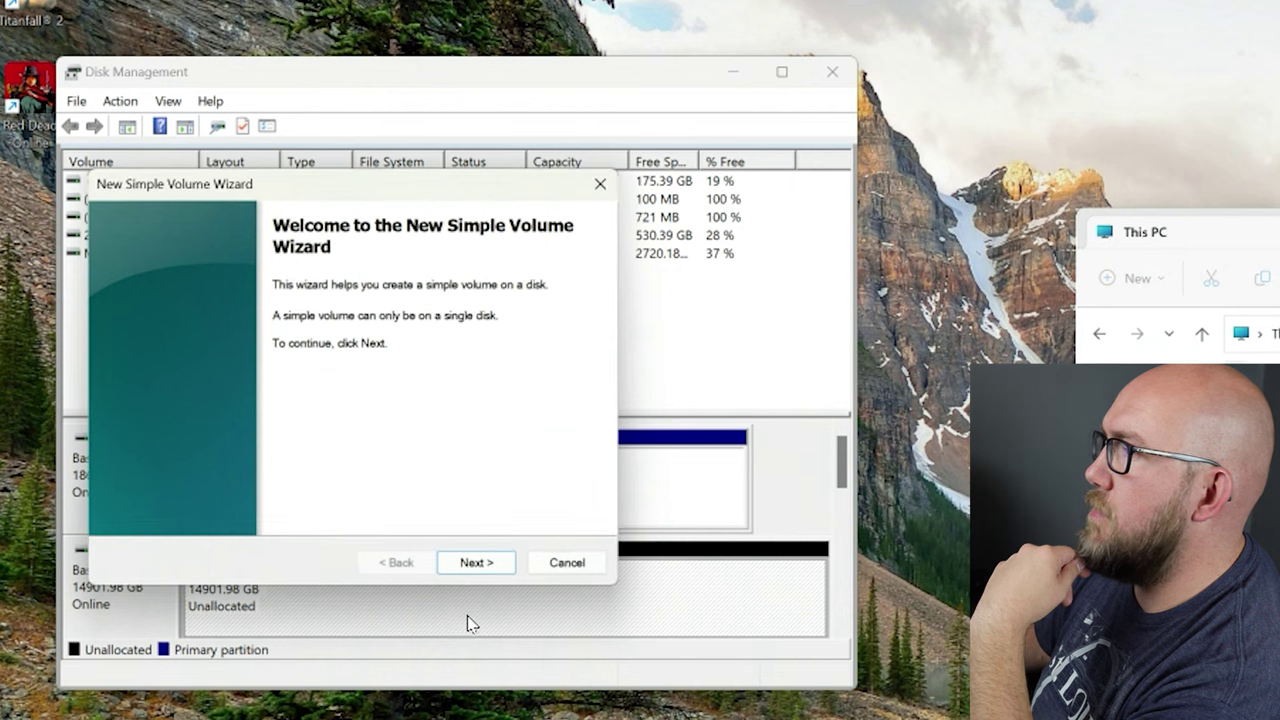
click(477, 564)
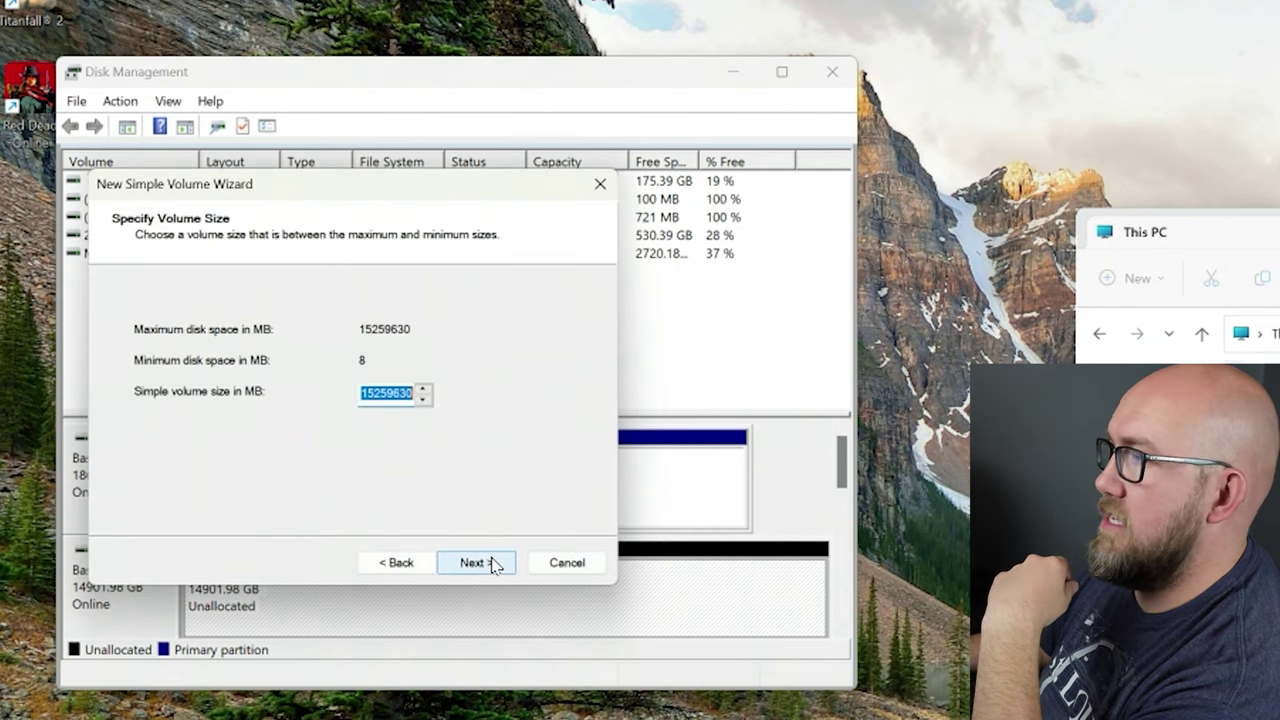
click(476, 563)
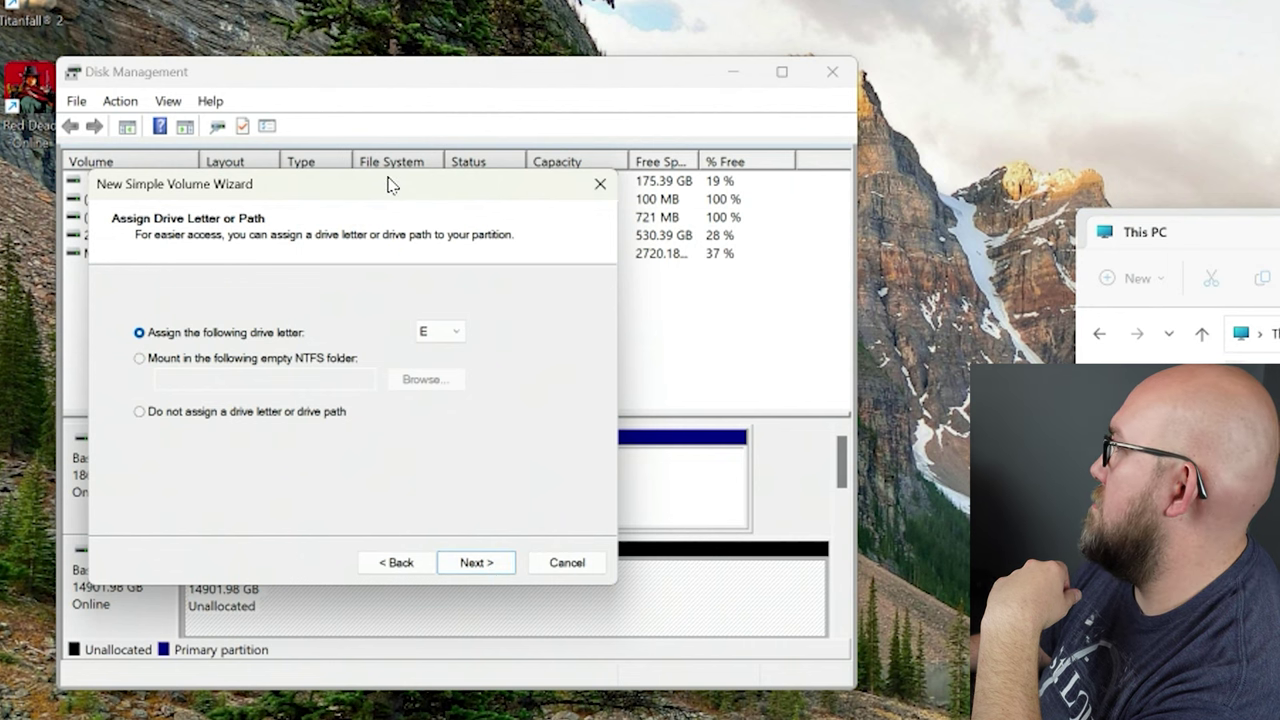
click(475, 572)
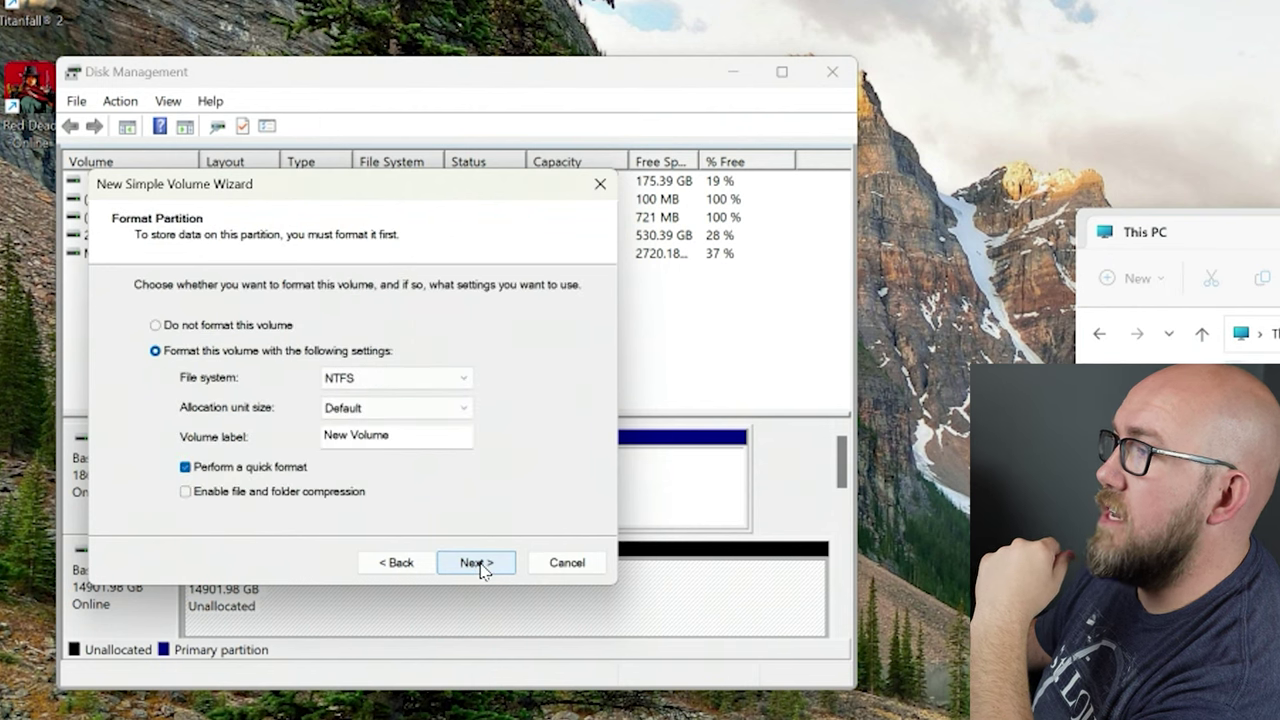
drag(423, 434, 194, 434)
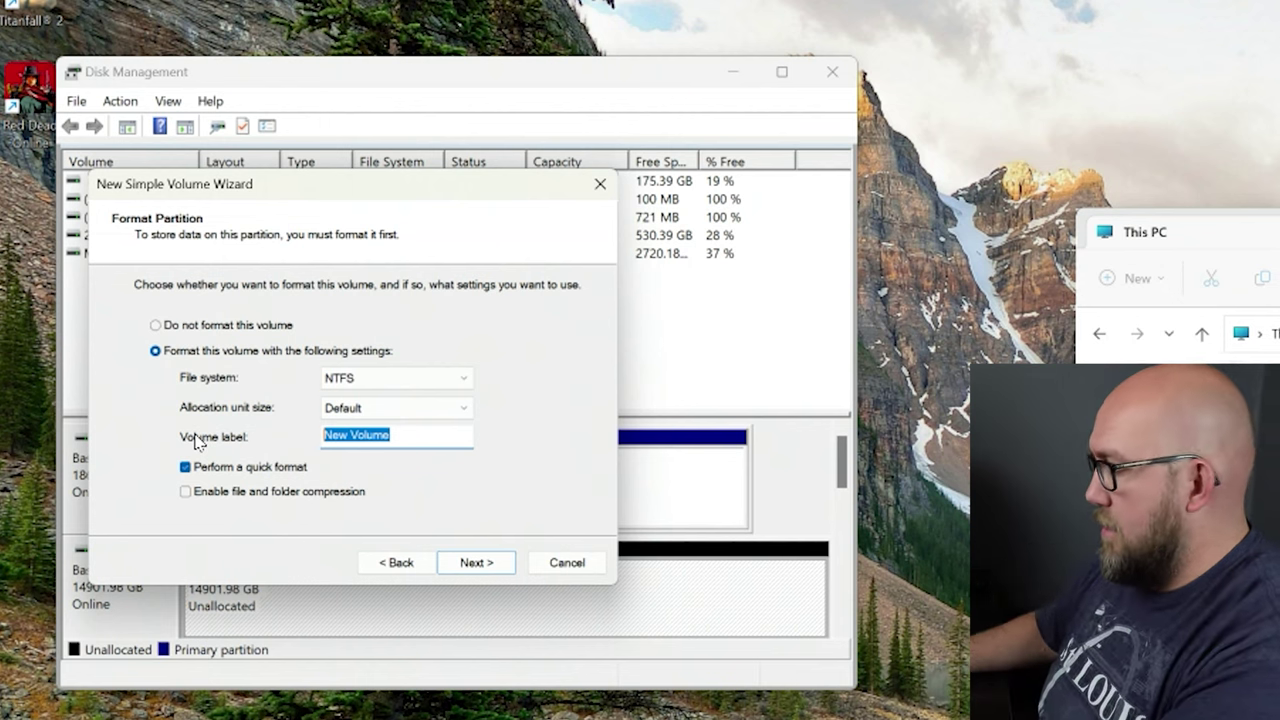
text(16TB Backups)
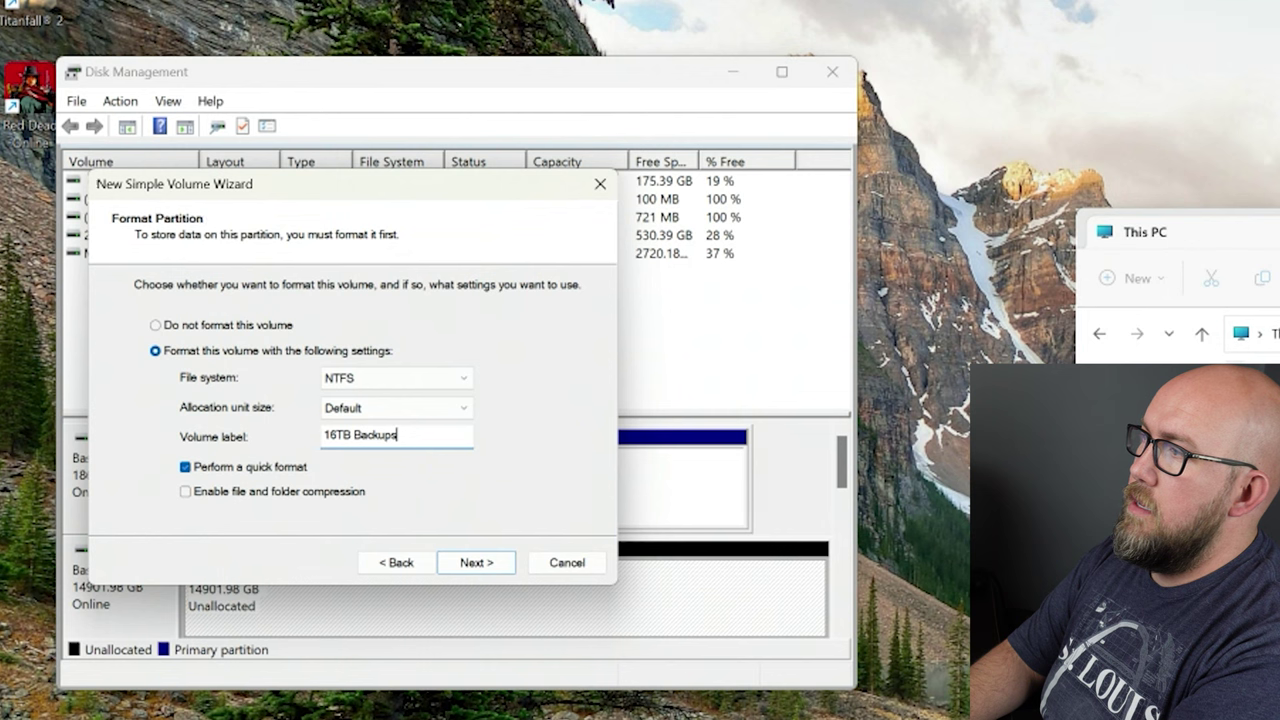
key(Return)
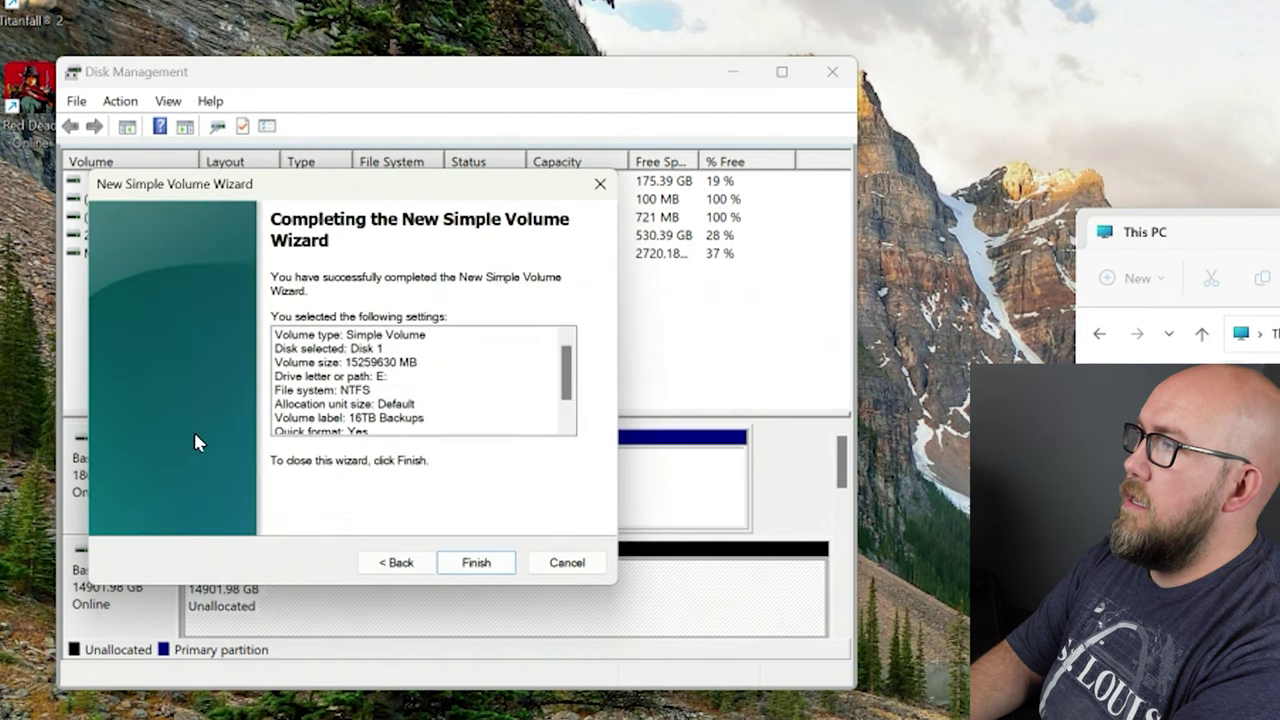
key(Return)
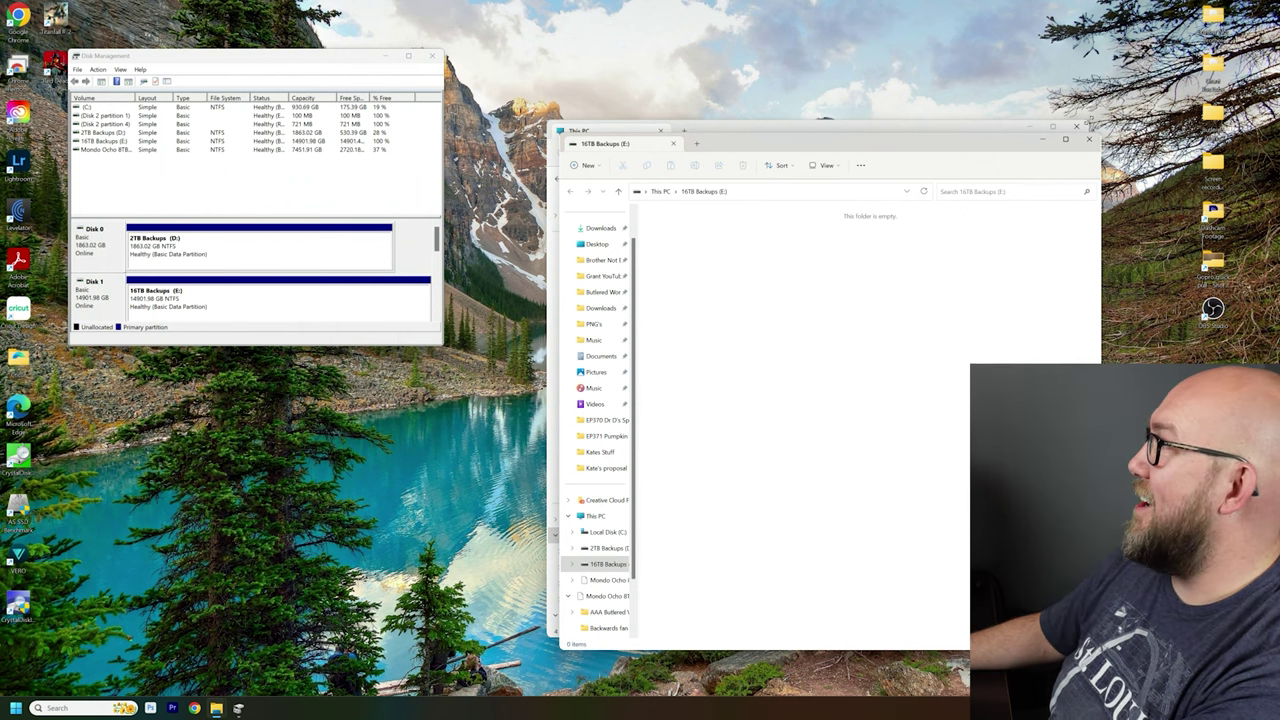
Step: Close the duplicate window, open the empty 16TB Backups (E:) drive, then close Explorer and Disk Management
click(1090, 141)
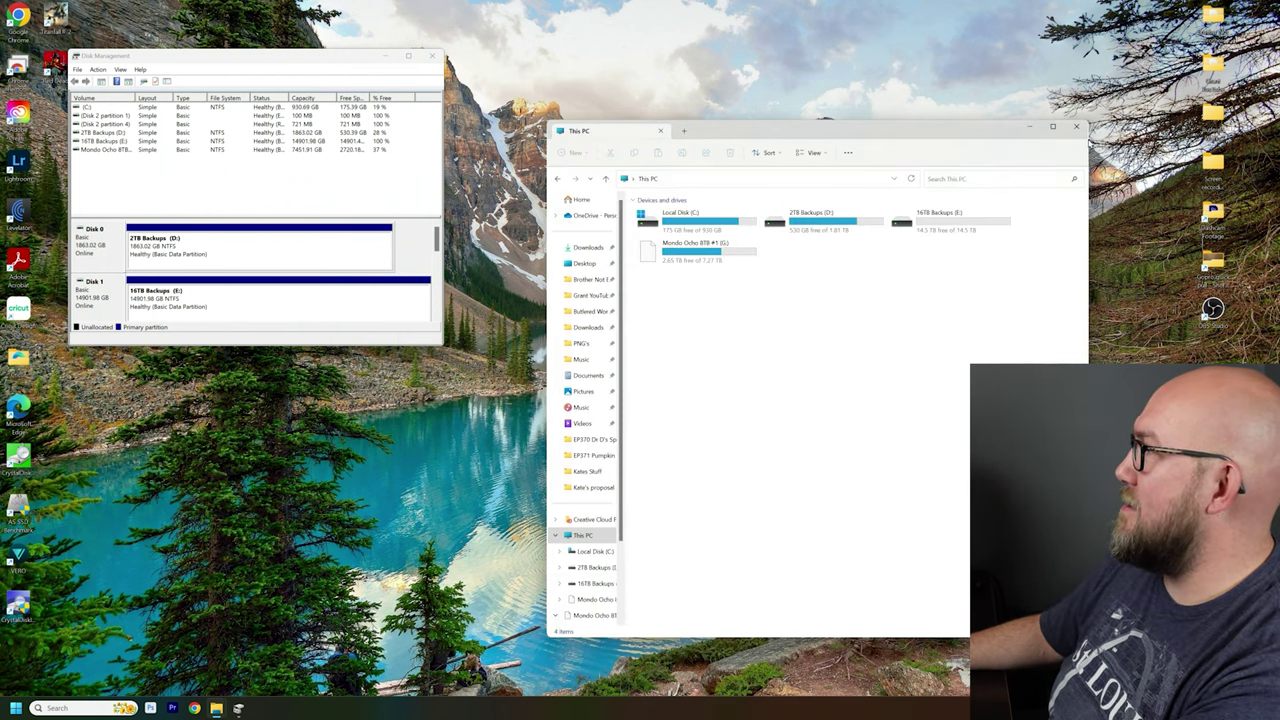
double_click(929, 222)
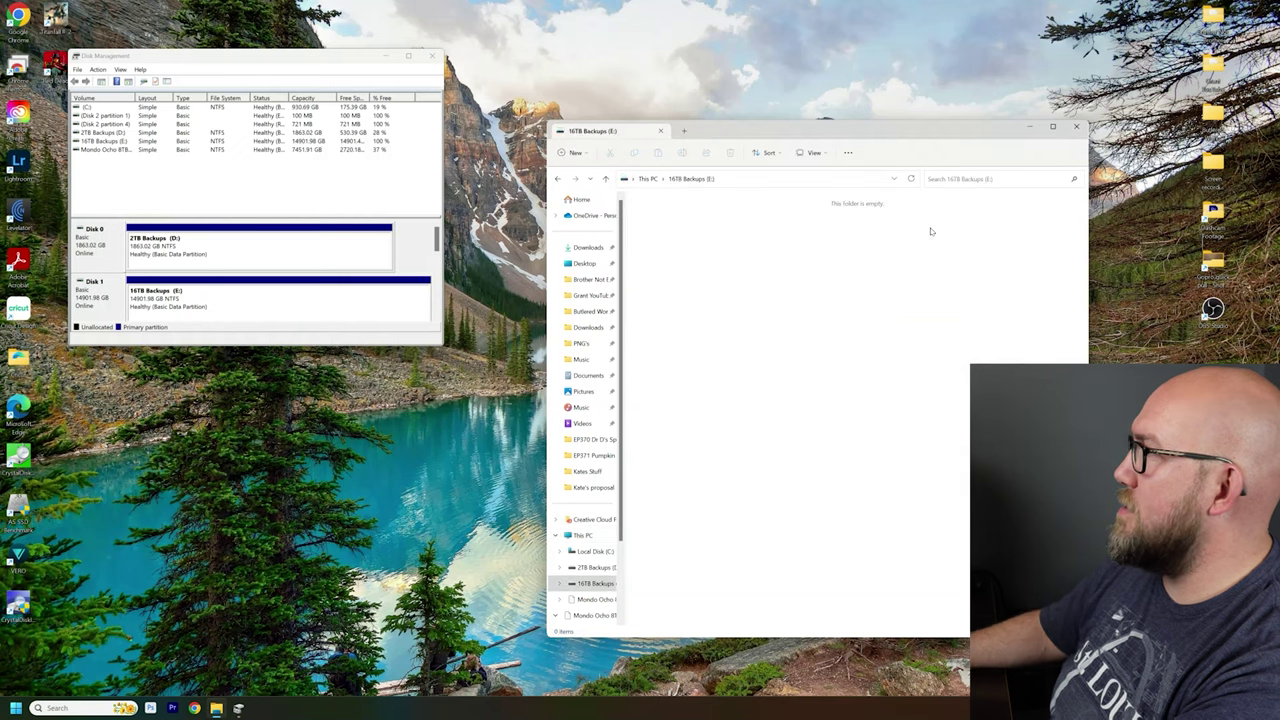
click(1075, 127)
click(432, 55)
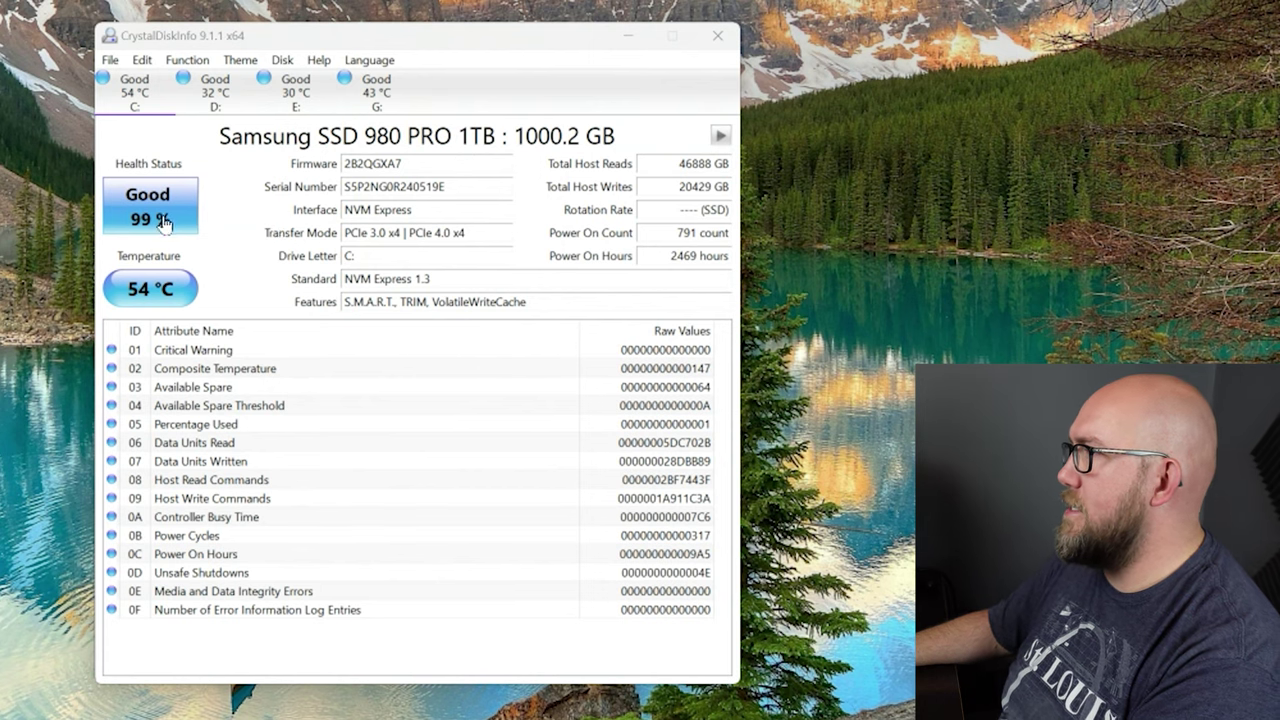
Step: Switch between the D: and C: drive reports, ending on D:'s WDC WD20PURX details (Good, 32 °C)
click(213, 90)
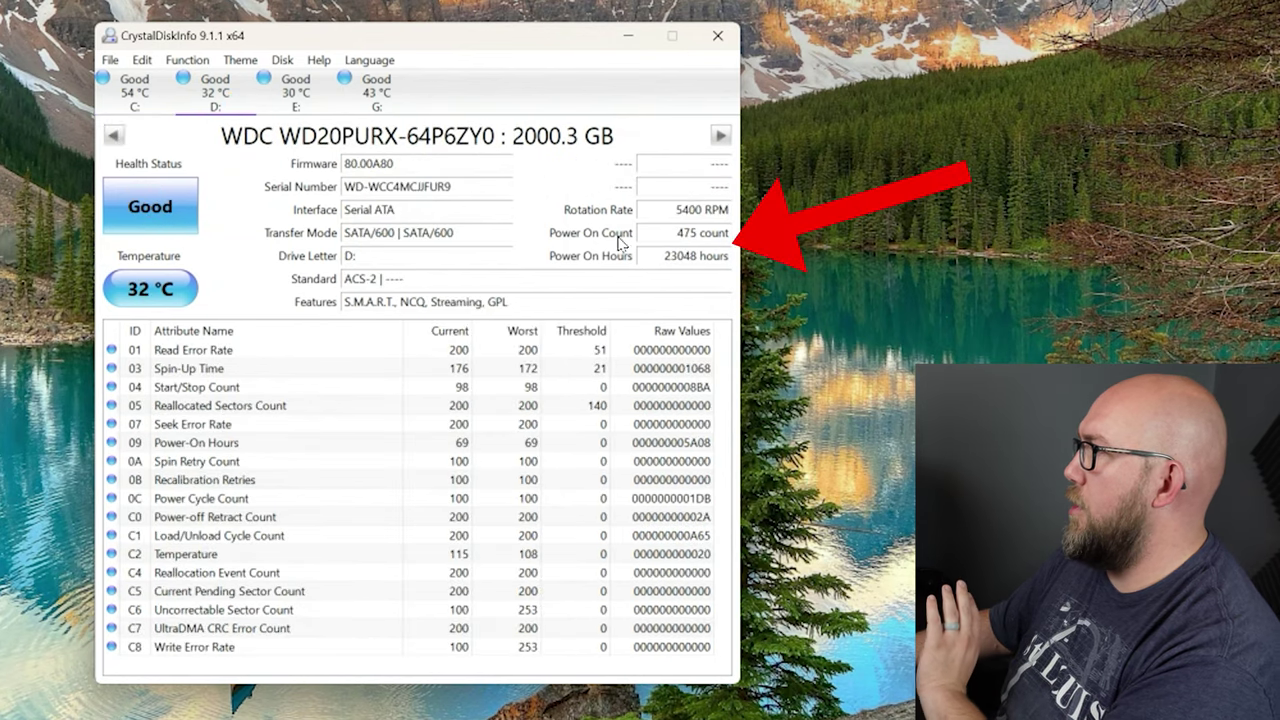
click(125, 88)
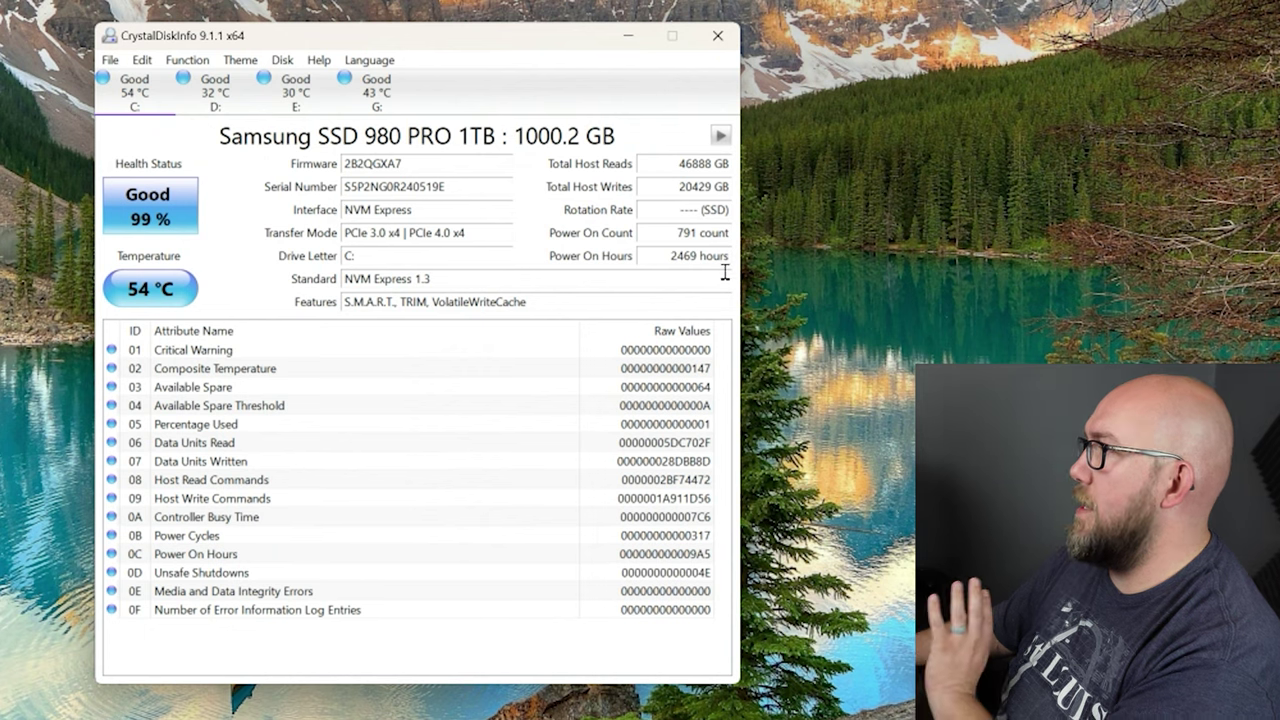
mouse_move(707, 246)
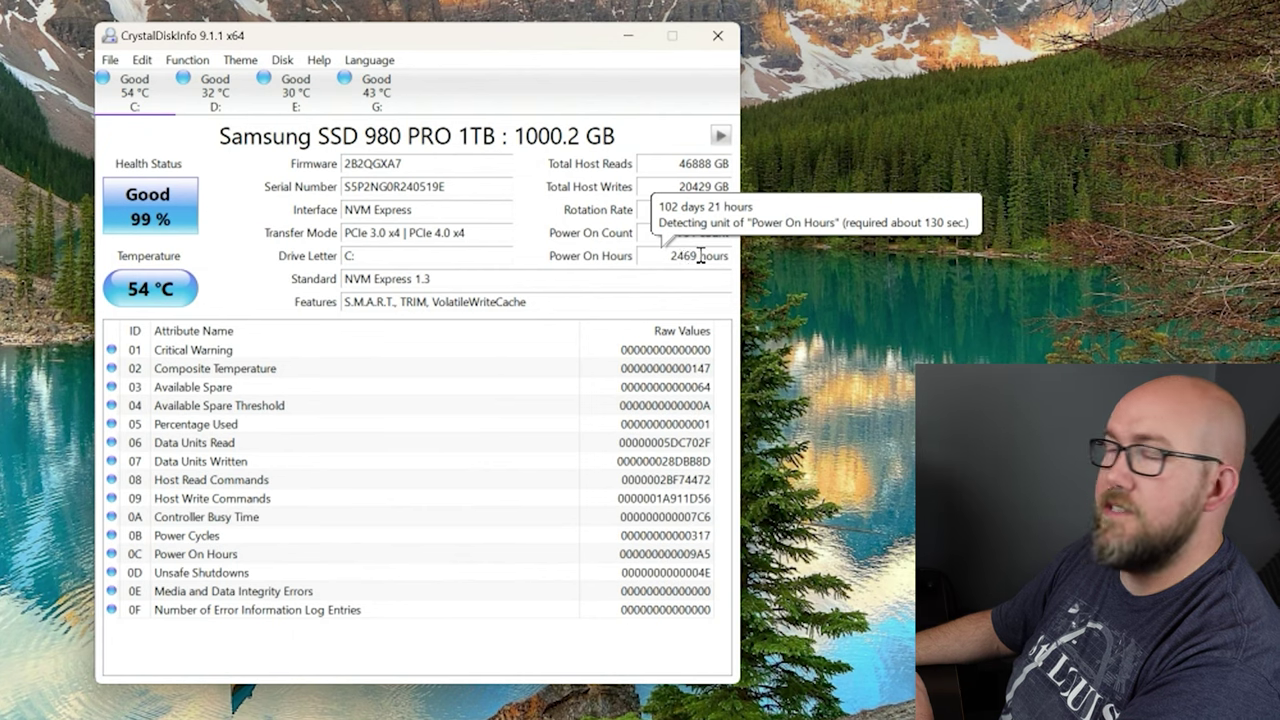
click(216, 95)
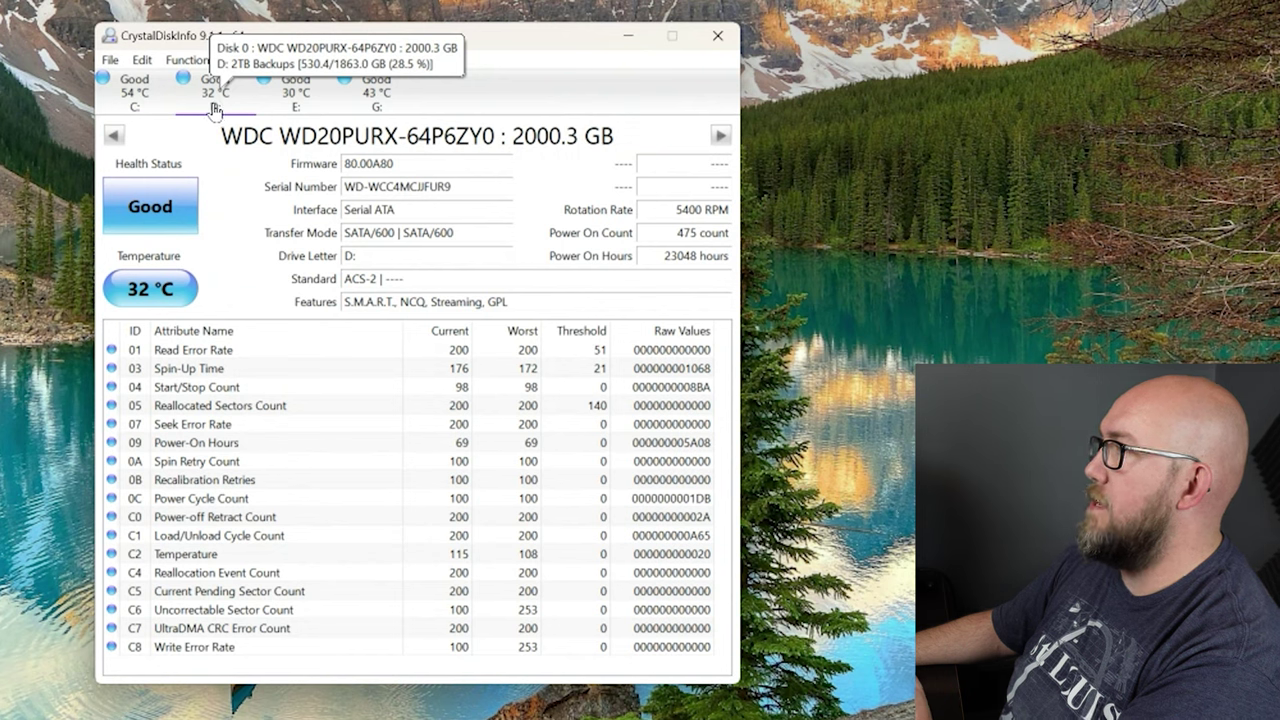
Step: View the G: ST8000DM004 report (16960 power-on hours), then the new E: drive's (Good, 31 °C, 0 hours)
mouse_move(677, 256)
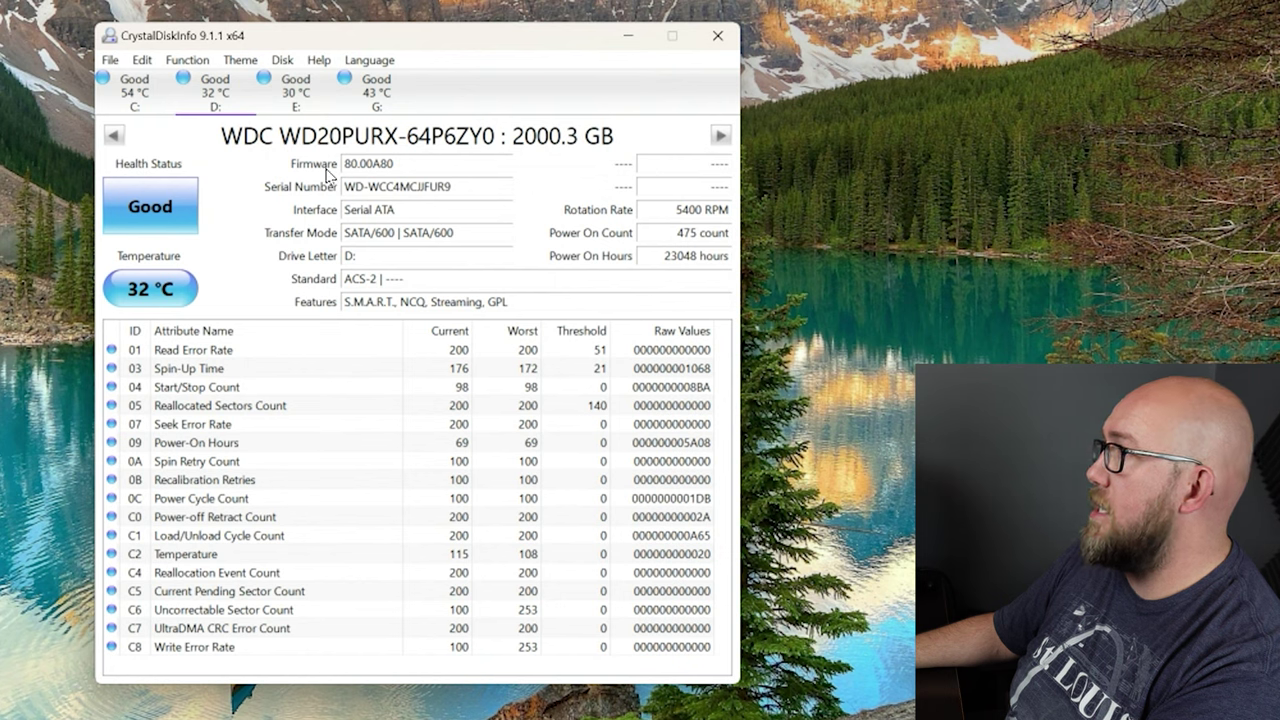
mouse_move(308, 108)
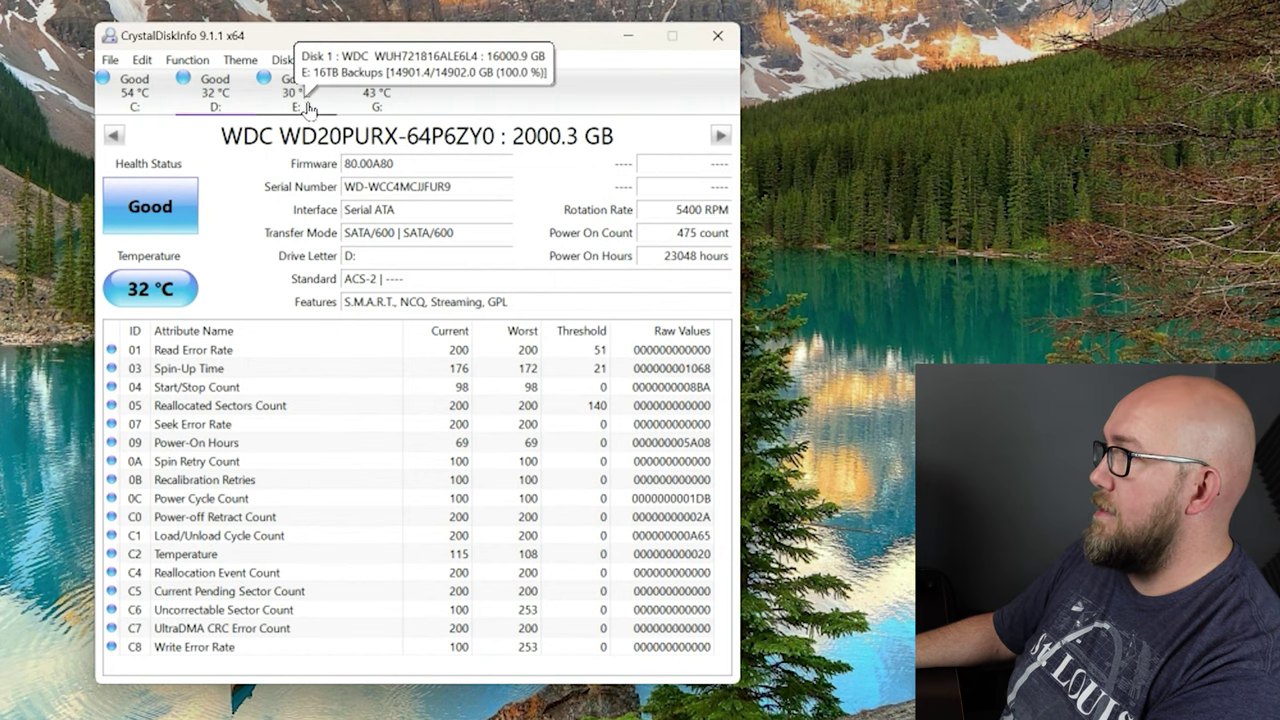
click(372, 106)
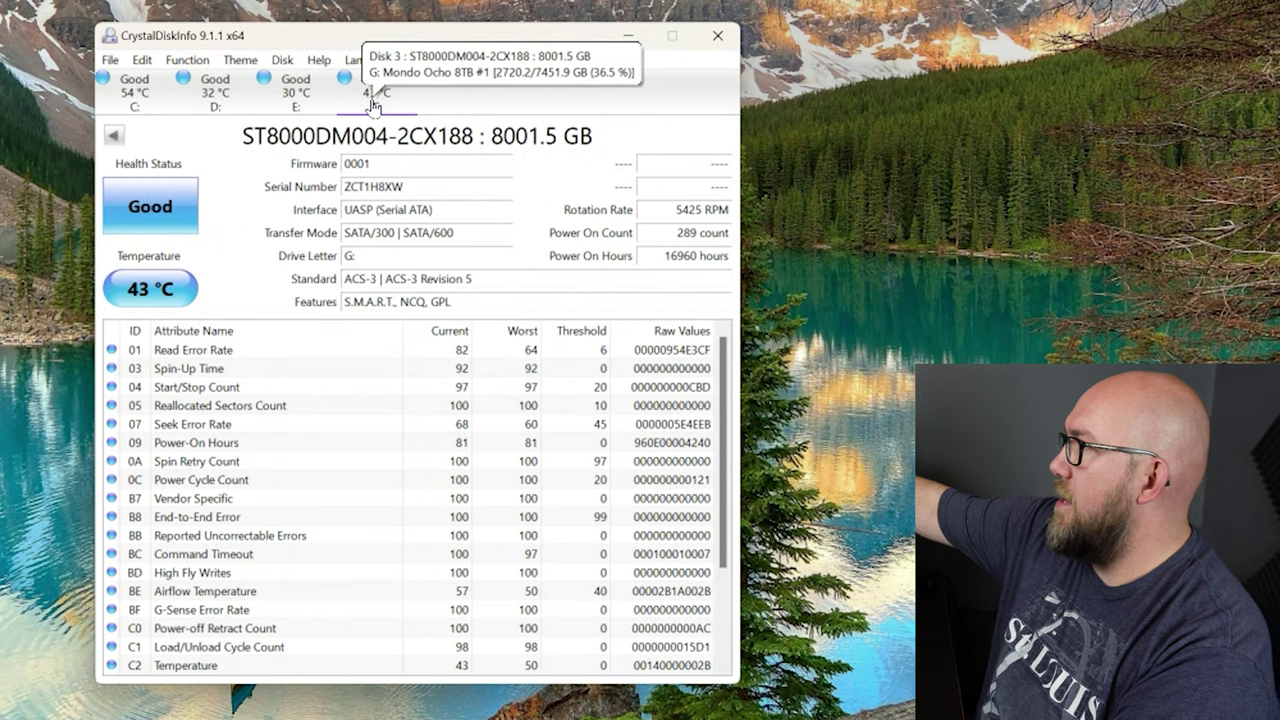
mouse_move(682, 260)
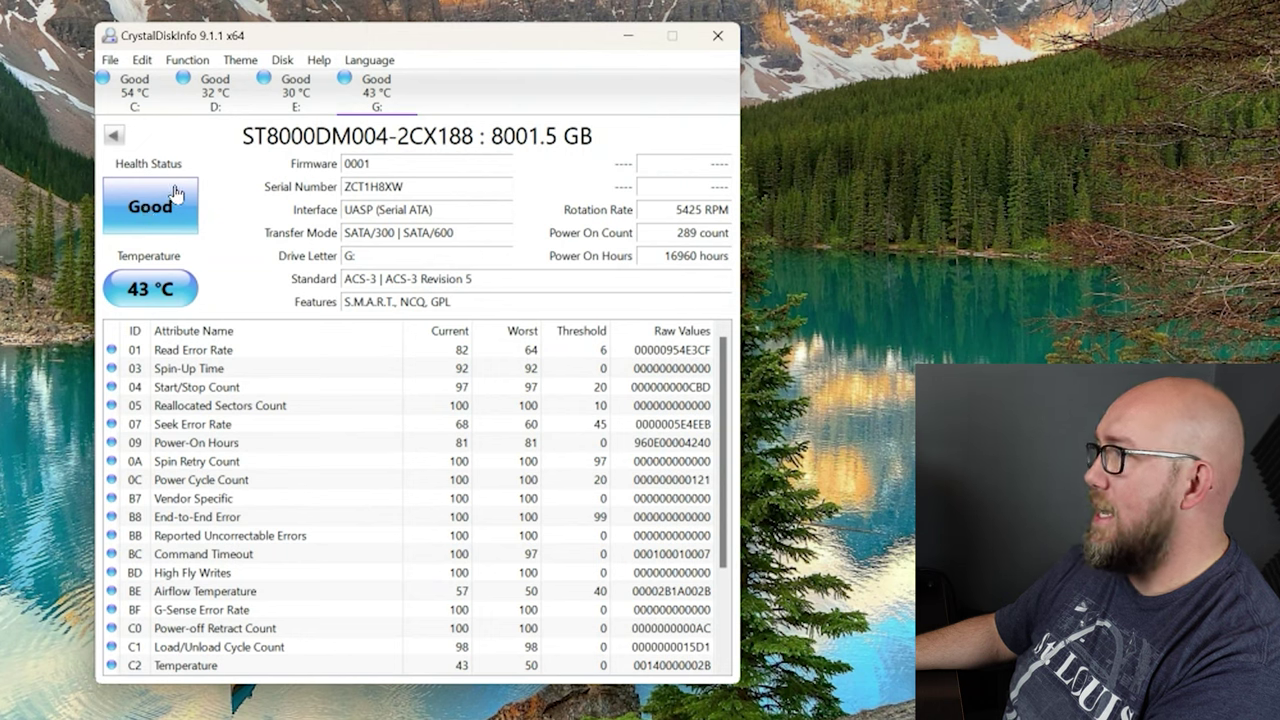
click(295, 92)
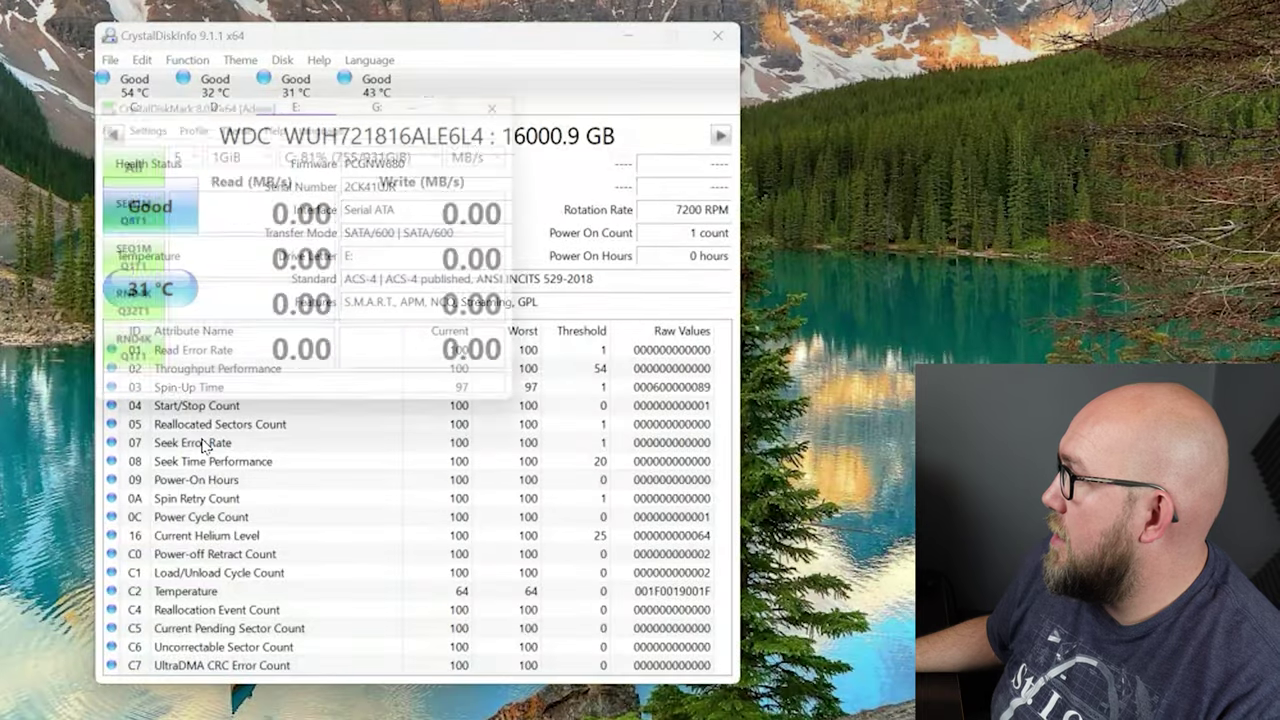
Step: Target the E: drive with a 1GiB test size and run all four read and write benchmarks
click(380, 152)
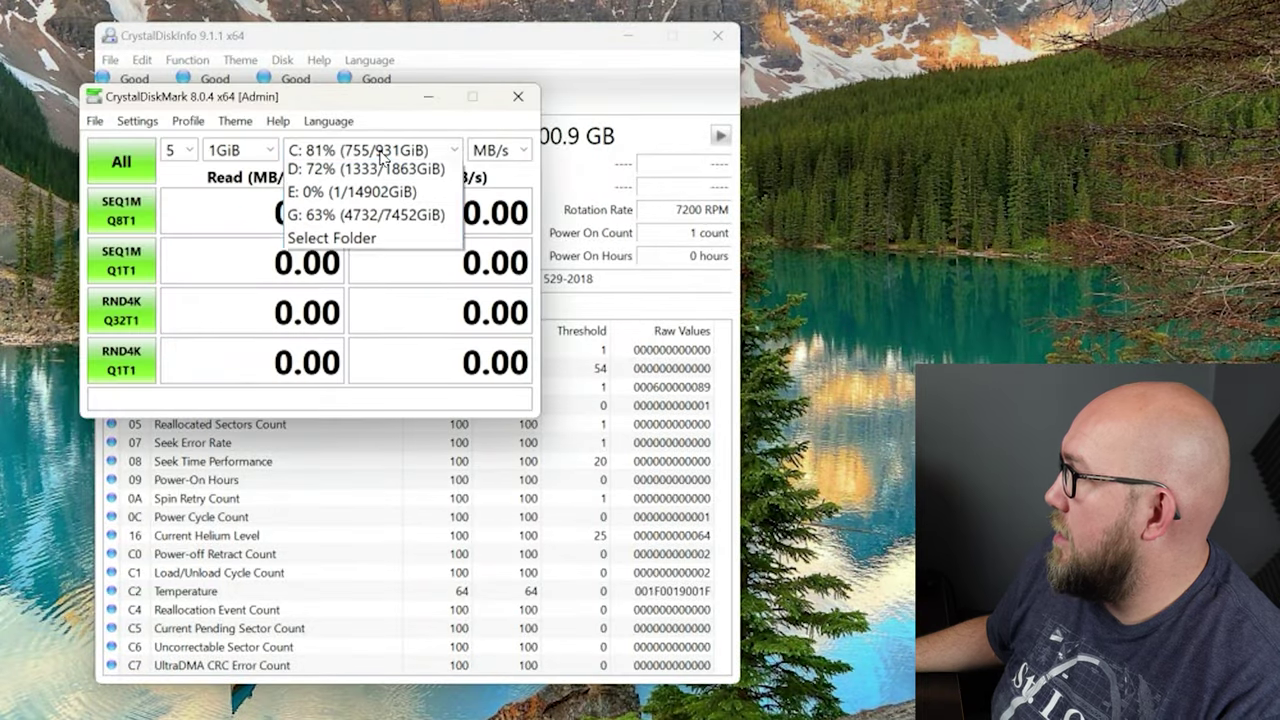
click(376, 220)
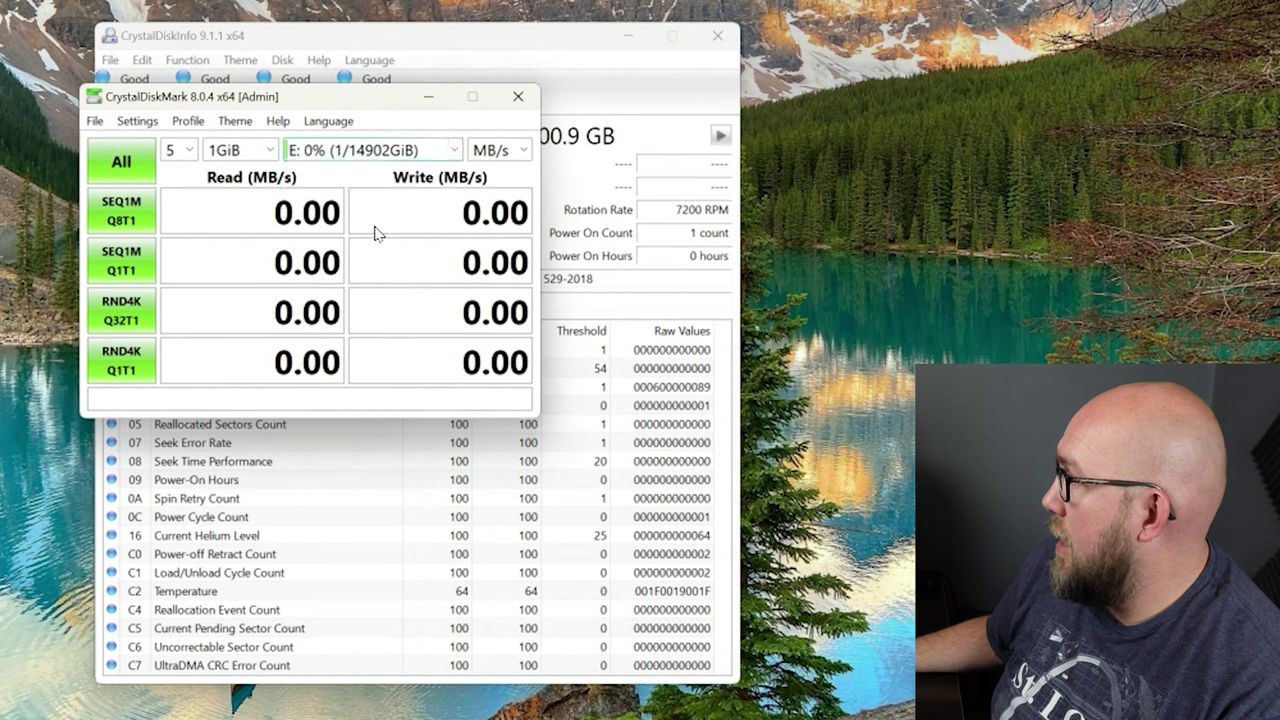
click(270, 150)
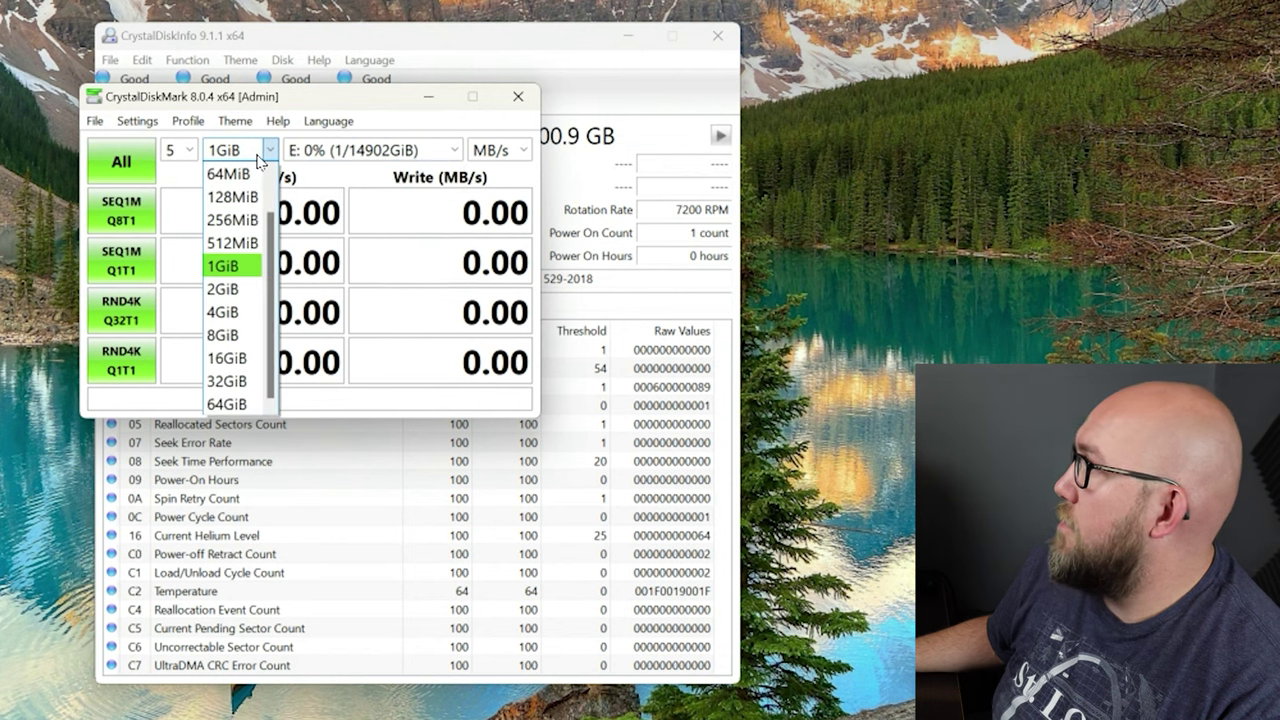
click(240, 266)
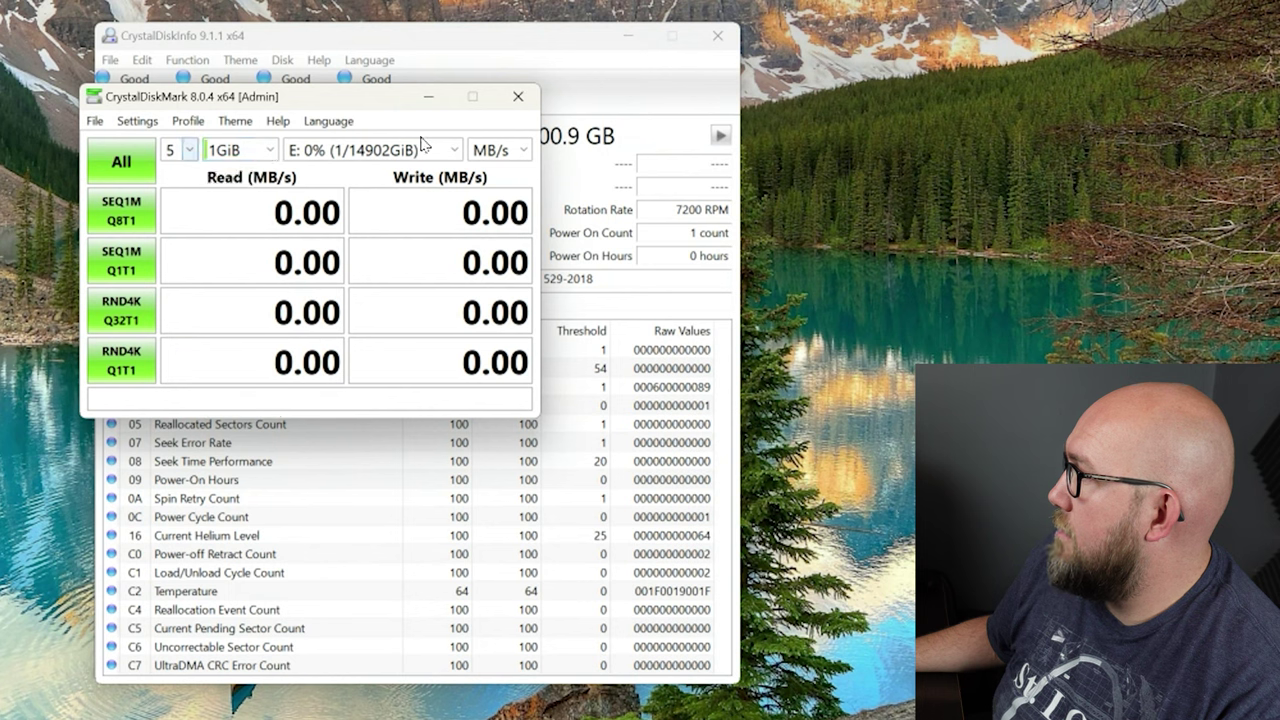
click(124, 170)
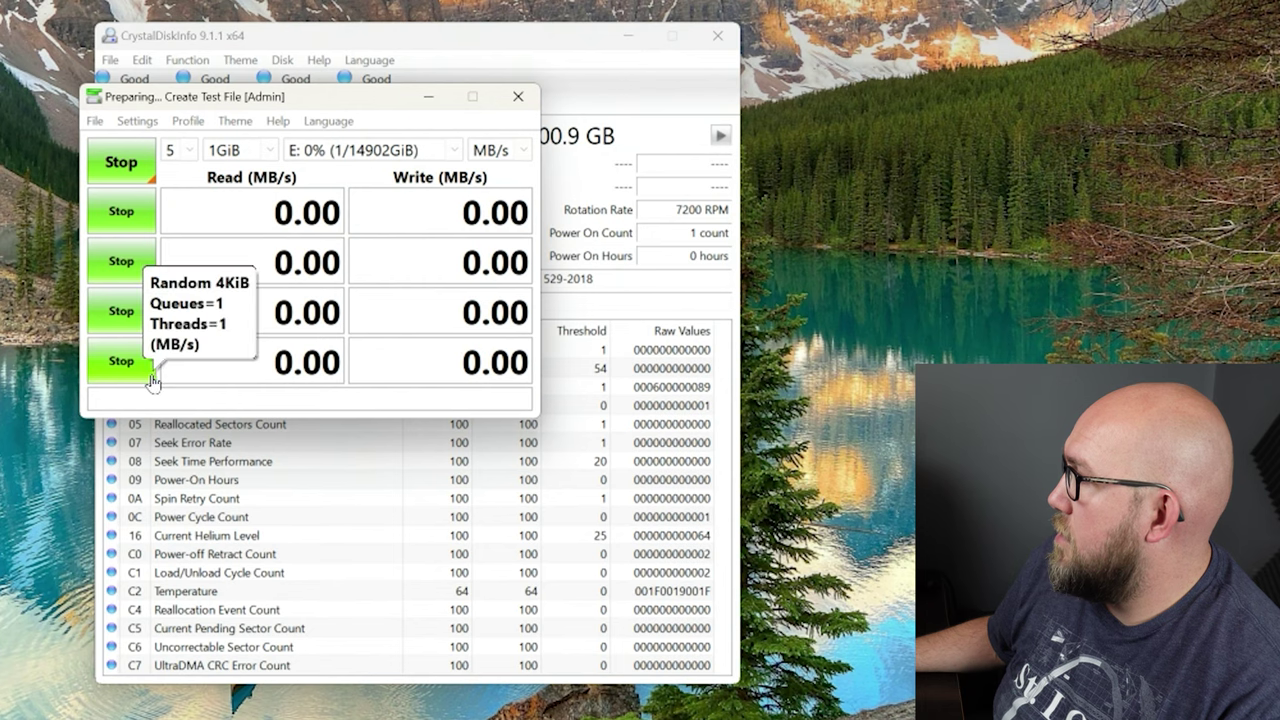